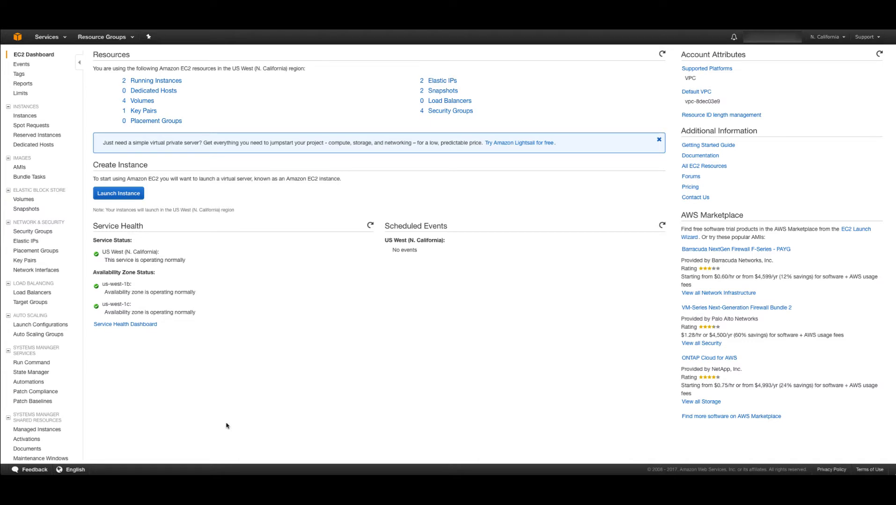
# - Review the running instances and the webserver-v2 AMI, and examine the description details of instance webserver-1-v2
pyautogui.click(28, 118)
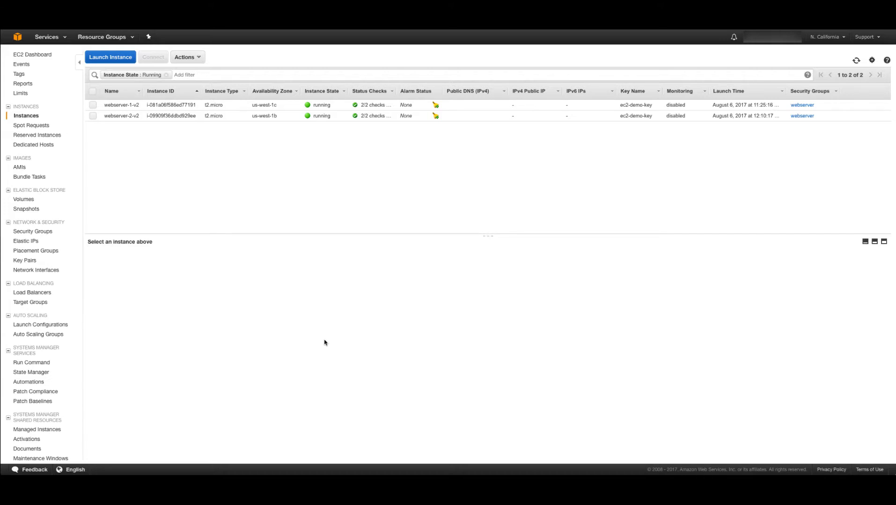
pyautogui.click(19, 167)
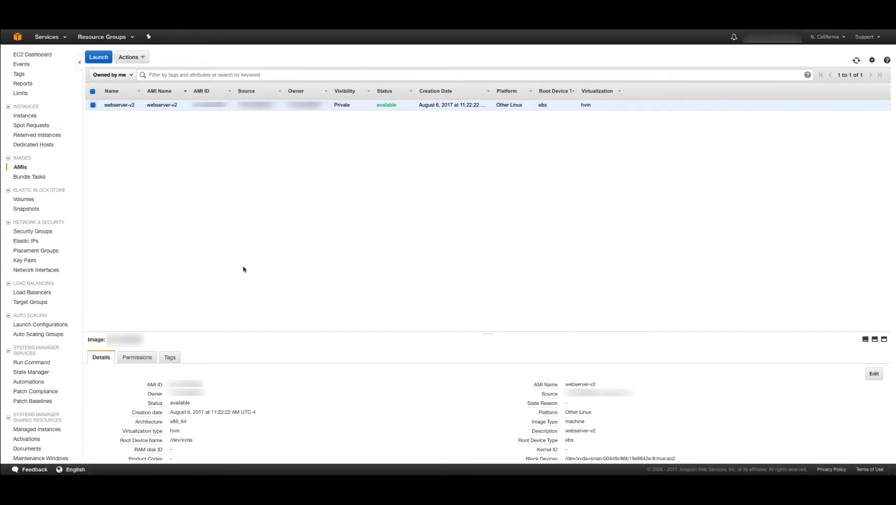
pyautogui.click(26, 117)
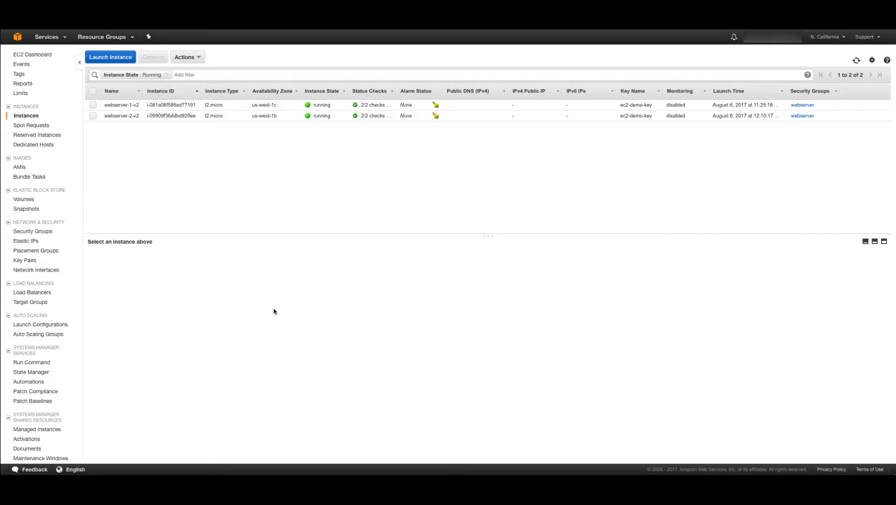
pyautogui.click(187, 105)
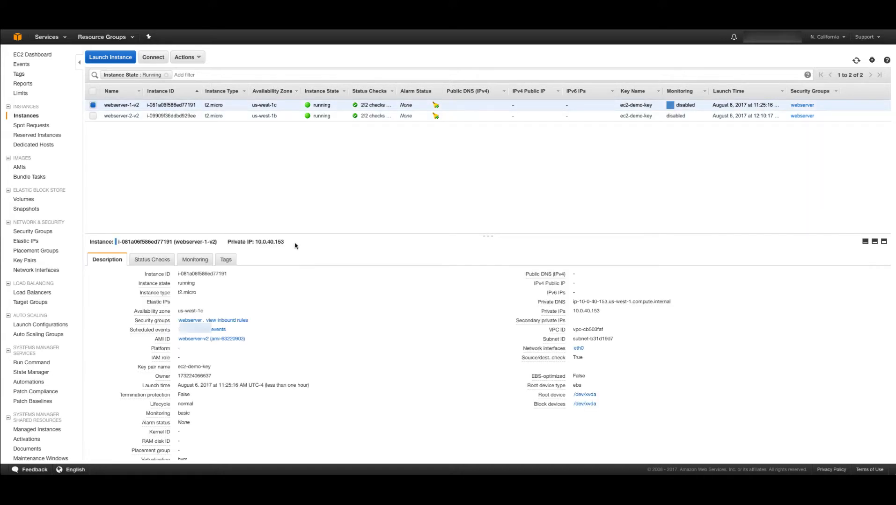
pyautogui.moveTo(300, 235); pyautogui.dragTo(307, 187)
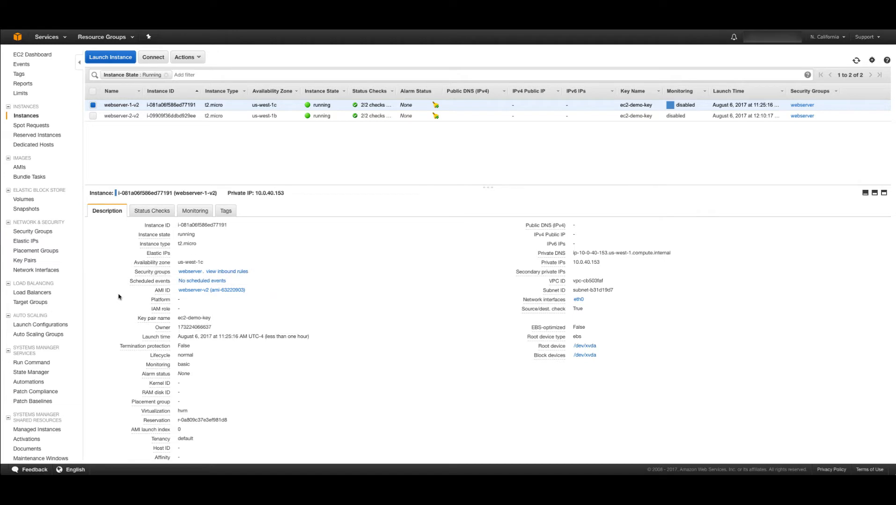
# - Start a new security group in demo-vpc with demo-elb-security-group as both its name and description
pyautogui.click(47, 232)
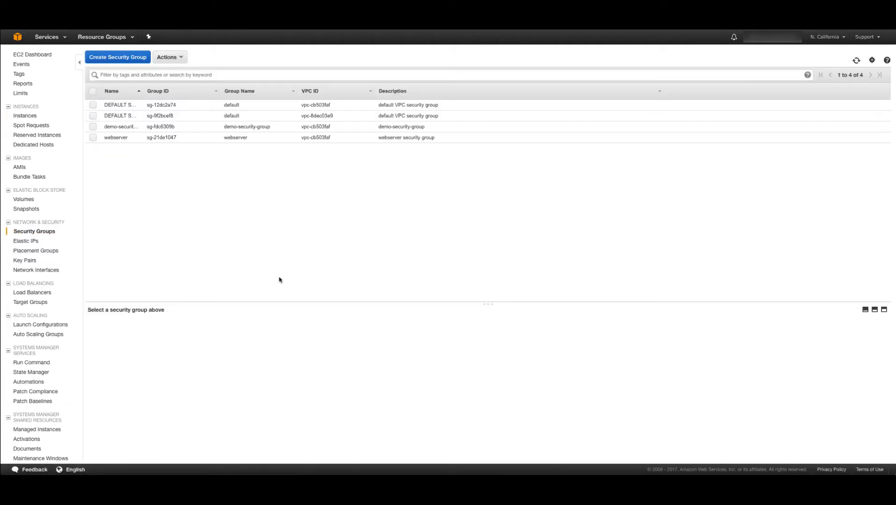
pyautogui.click(127, 58)
pyautogui.click(405, 182)
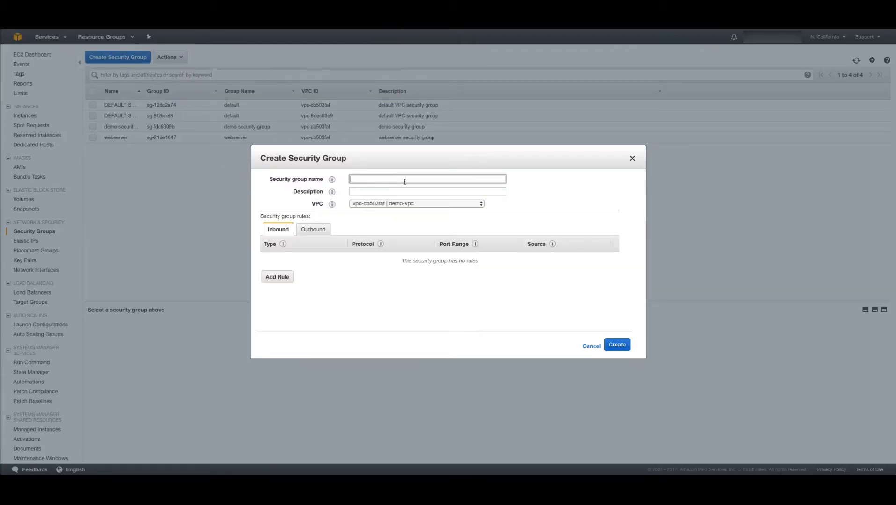
pyautogui.write('demo-elb-security-group')
pyautogui.hotkey('ctrl', 'a')
pyautogui.hotkey('ctrl', 'c')
pyautogui.press('Tab')
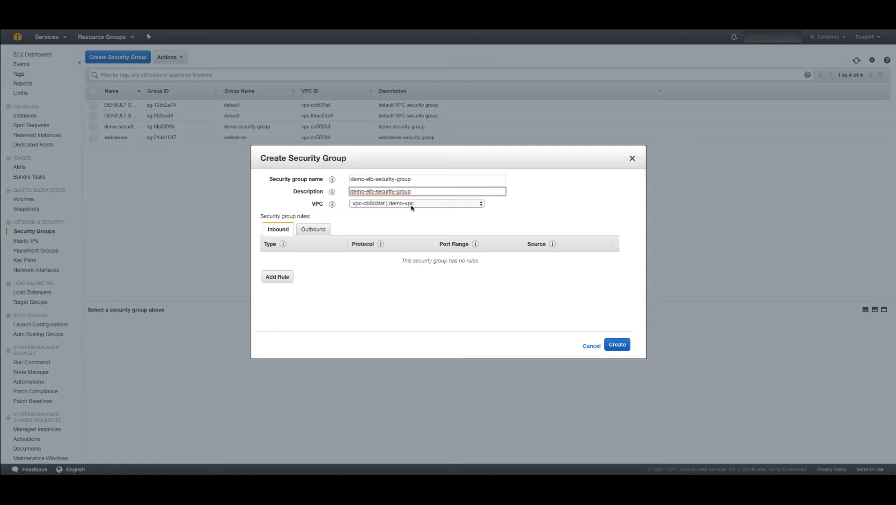
# - Add an inbound HTTP rule on port 80 with source 0.0.0.0/0, ::/0 and create the security group
pyautogui.click(277, 277)
pyautogui.click(301, 260)
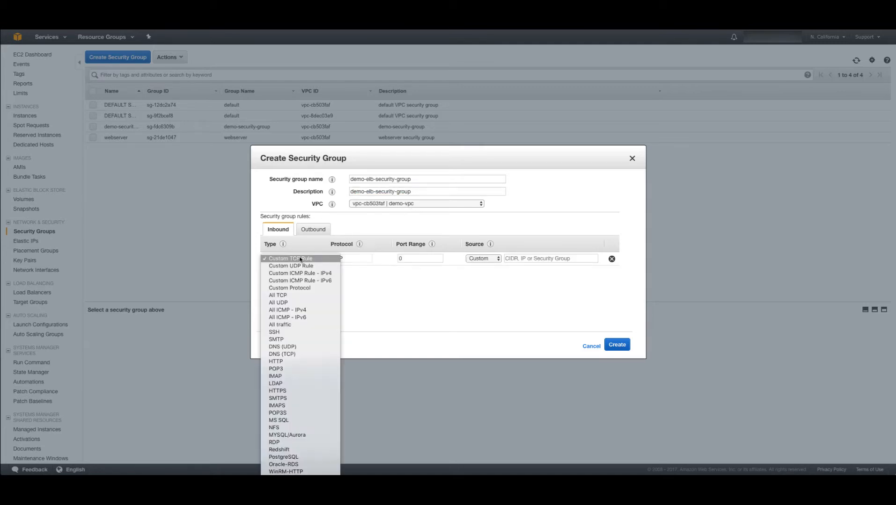
pyautogui.click(277, 362)
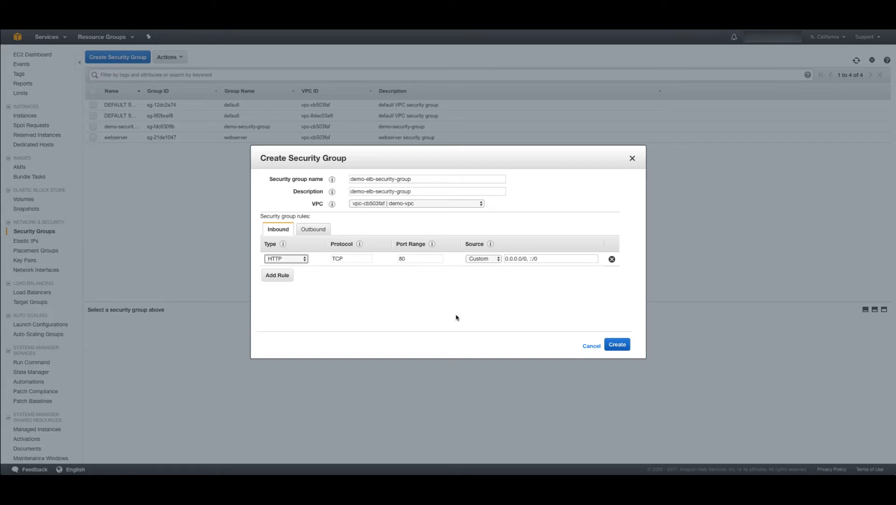
pyautogui.click(617, 345)
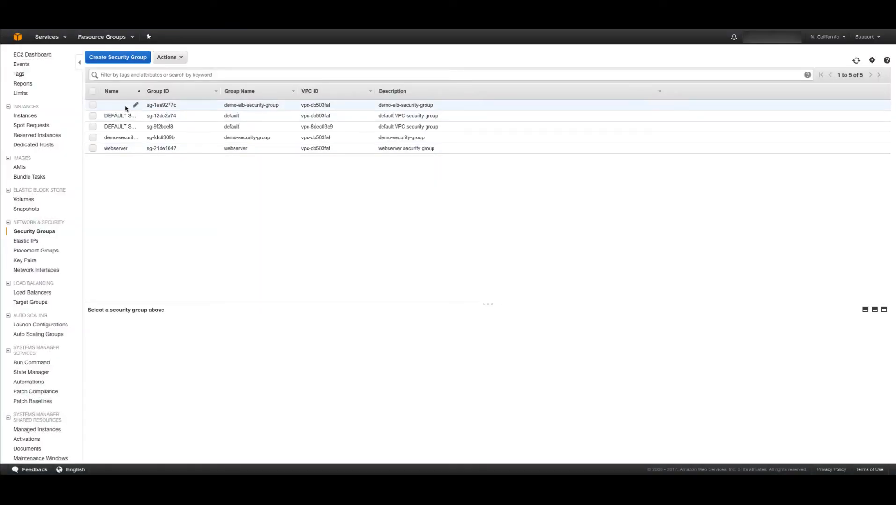
# - Set the Name of the new, unnamed security group to demo-elb-security-group
pyautogui.click(135, 105)
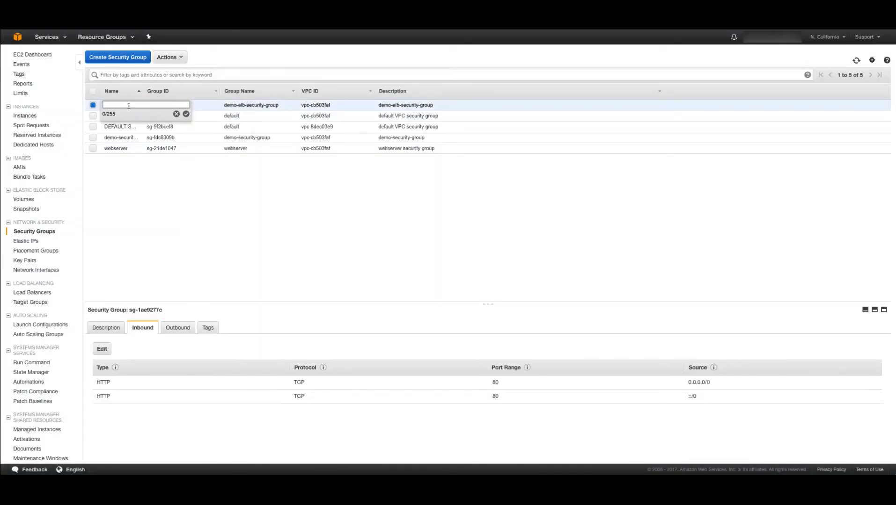
pyautogui.hotkey('ctrl', 'v')
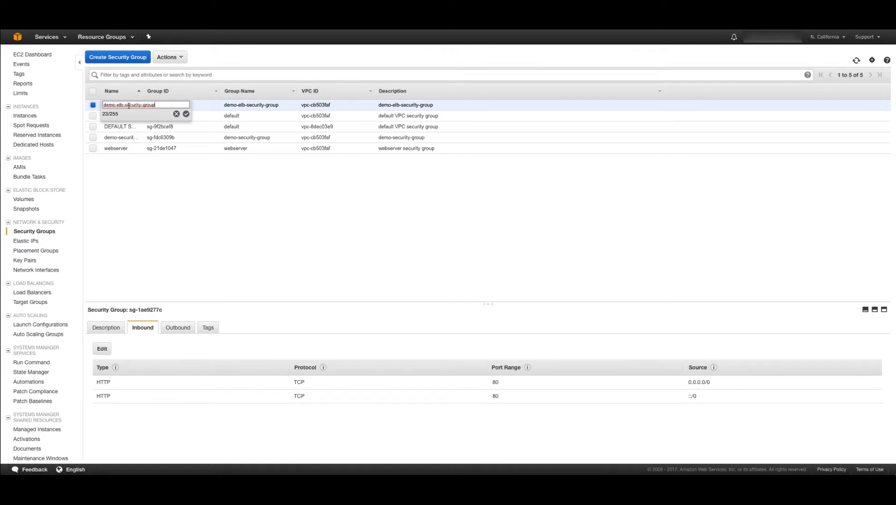
pyautogui.click(186, 115)
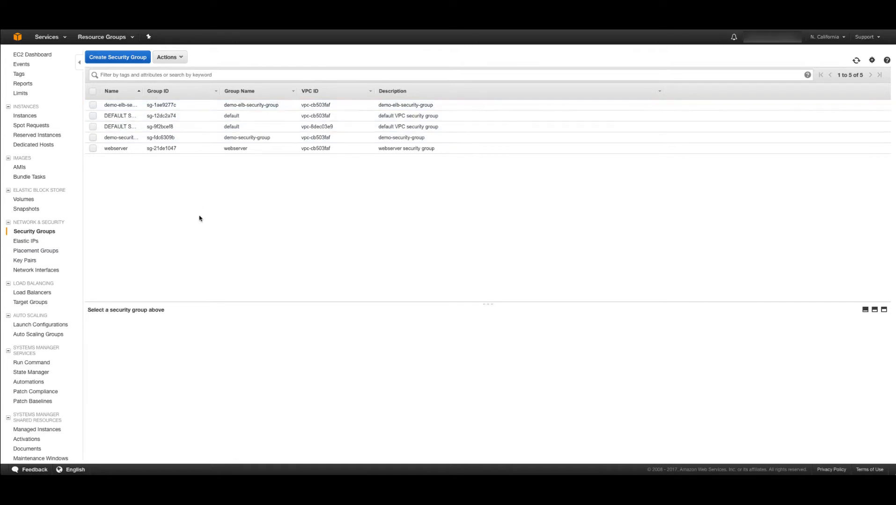
# - Add an inbound HTTP rule on port 80 to the webserver security group, with demo-elb-security-group as its source, and save it
pyautogui.click(183, 149)
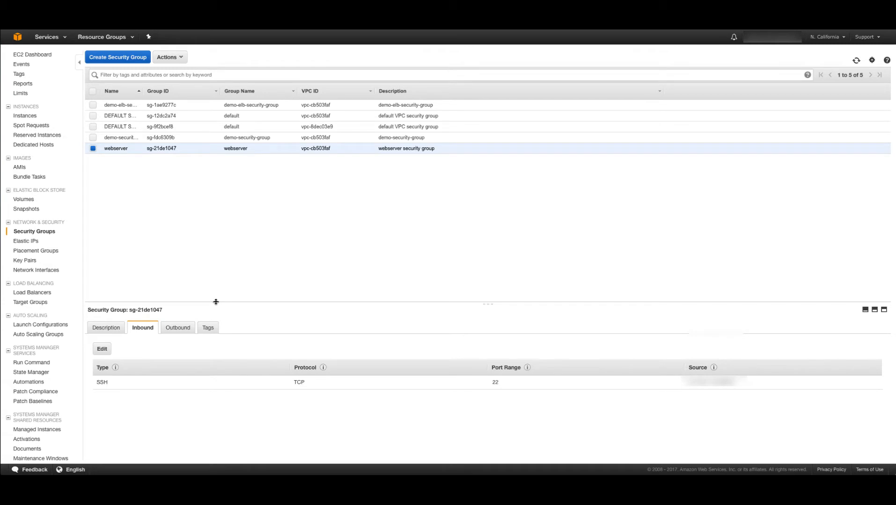
pyautogui.moveTo(216, 299); pyautogui.dragTo(223, 253)
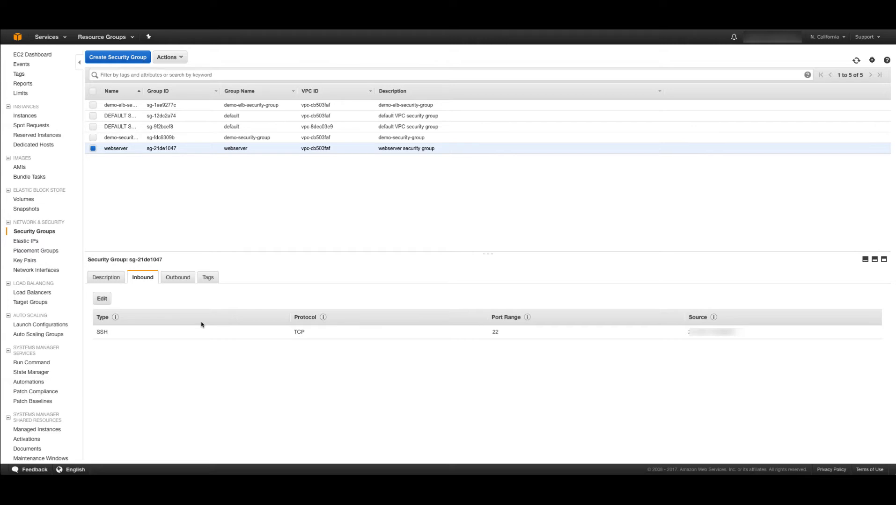
pyautogui.click(102, 299)
pyautogui.click(278, 258)
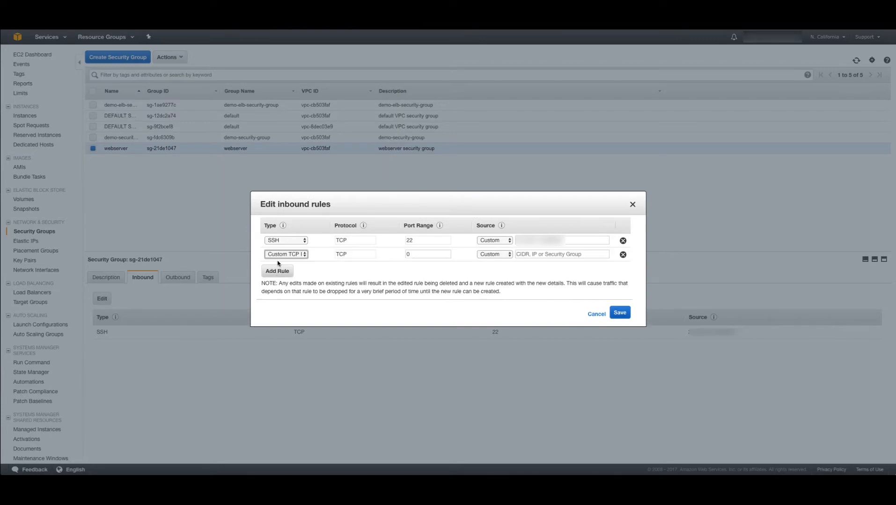
pyautogui.click(285, 254)
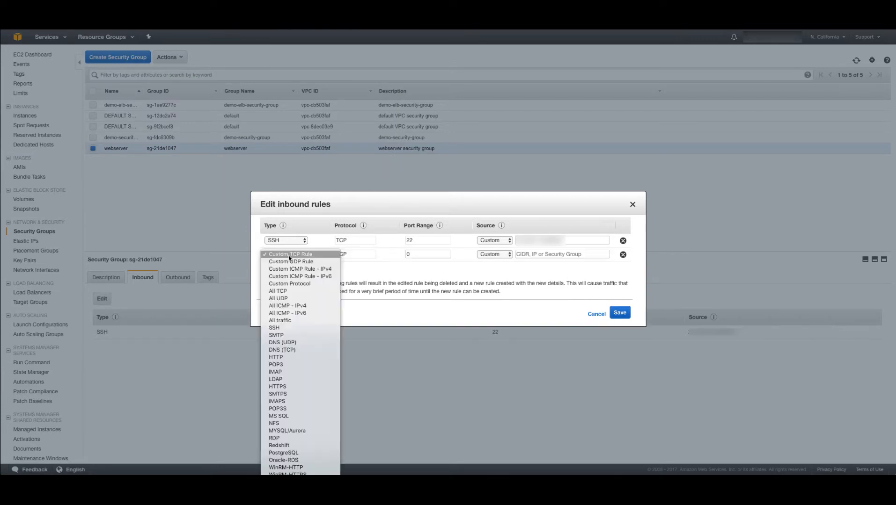
pyautogui.click(282, 358)
pyautogui.click(531, 255)
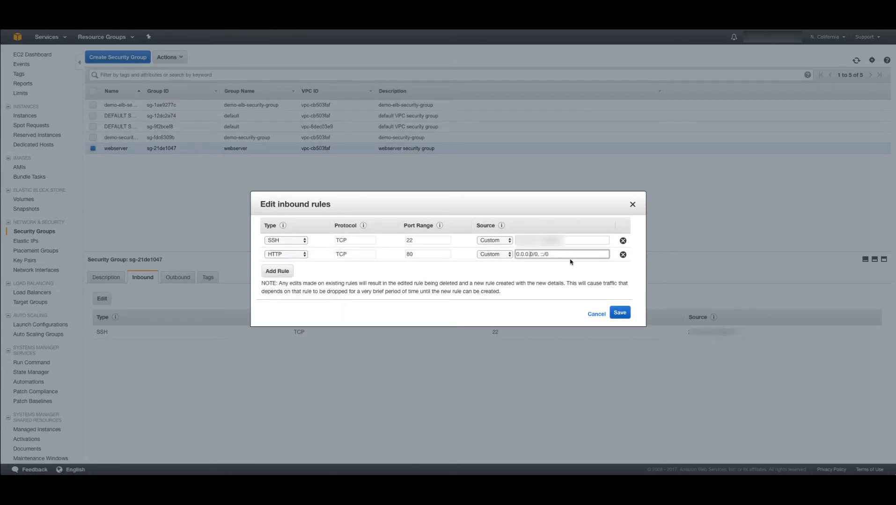
pyautogui.write('s')
pyautogui.hotkey('ctrl', 'a')
pyautogui.write('sg')
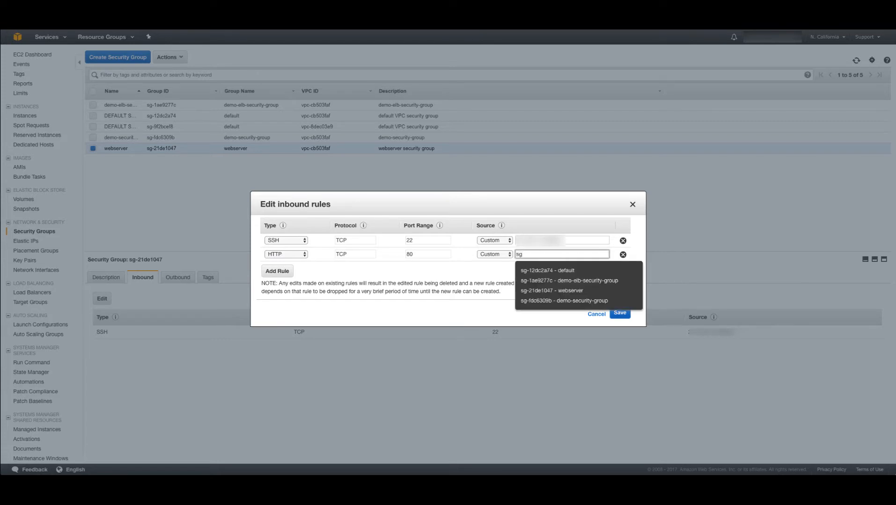
pyautogui.click(586, 281)
pyautogui.click(617, 313)
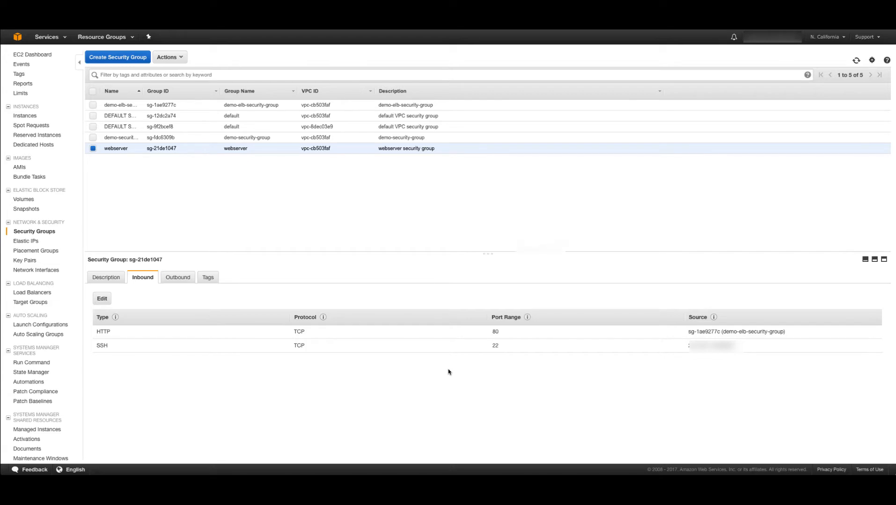
# - Remove the SSH inbound rule from the webserver security group and save the rules
pyautogui.click(102, 299)
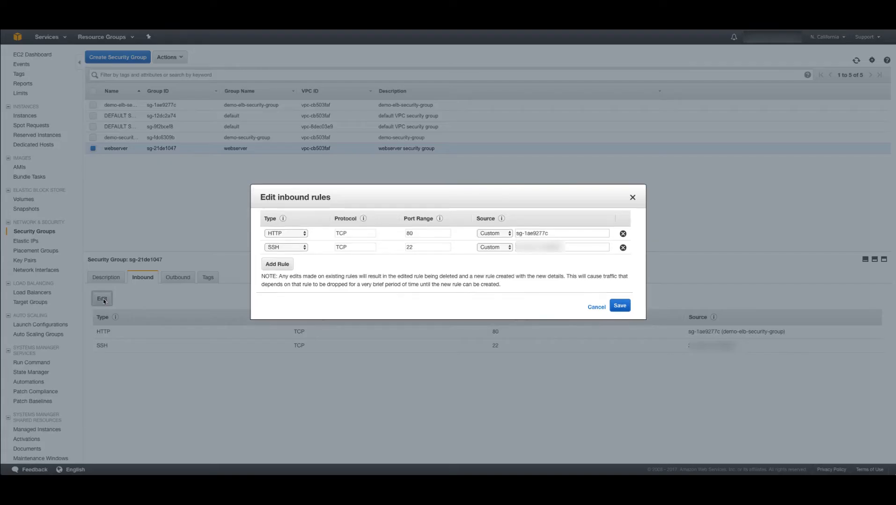
pyautogui.click(623, 248)
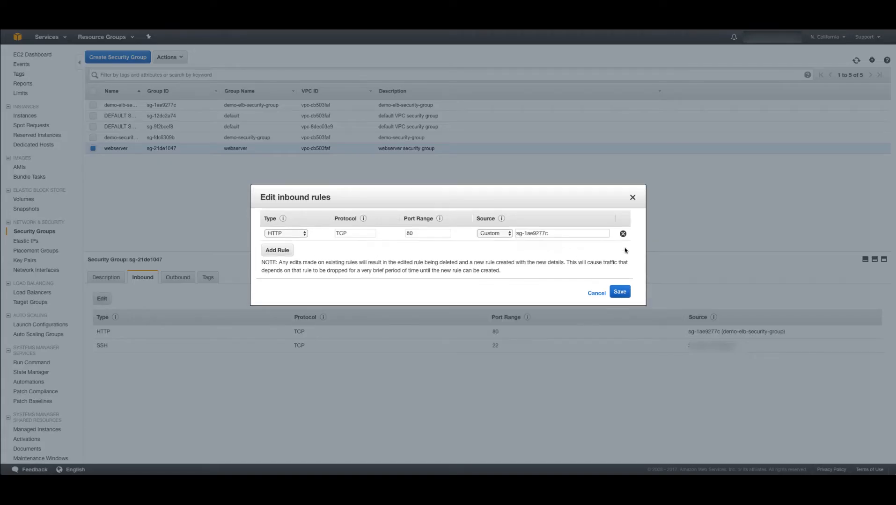
pyautogui.click(620, 291)
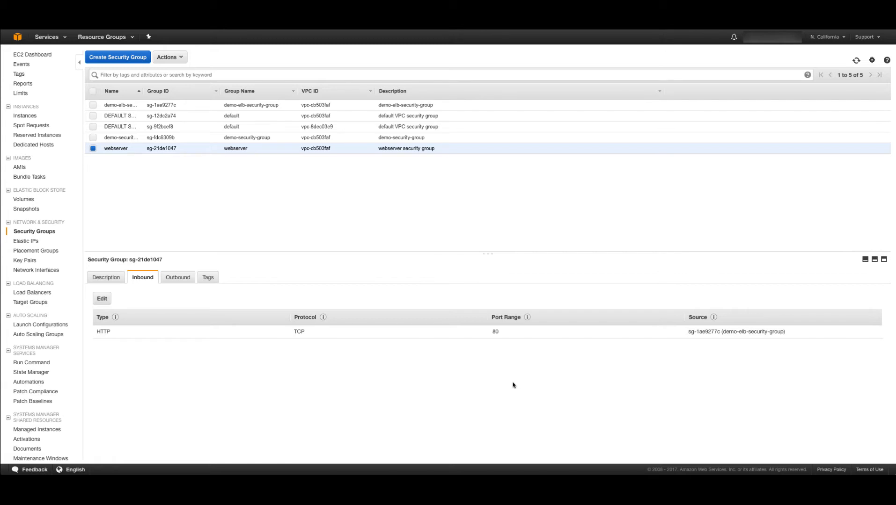
# - Start creating an Application Load Balancer and name it demo-elb
pyautogui.click(49, 293)
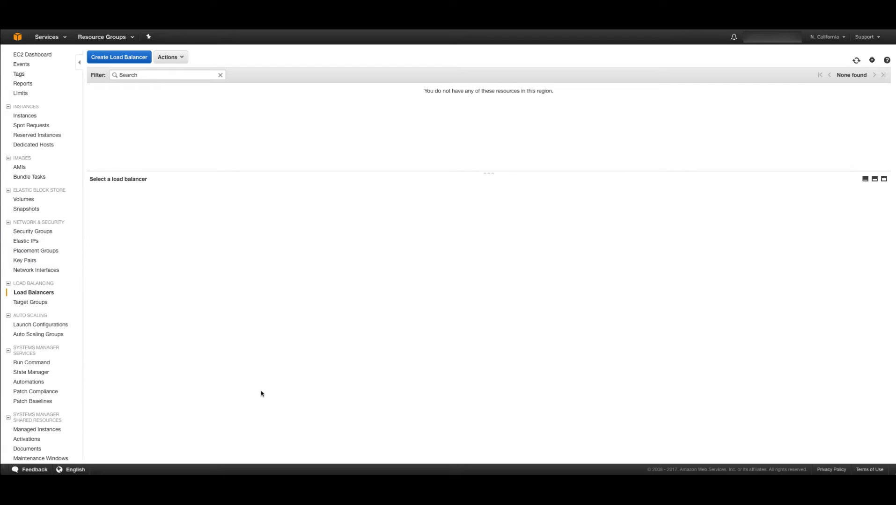
pyautogui.click(121, 61)
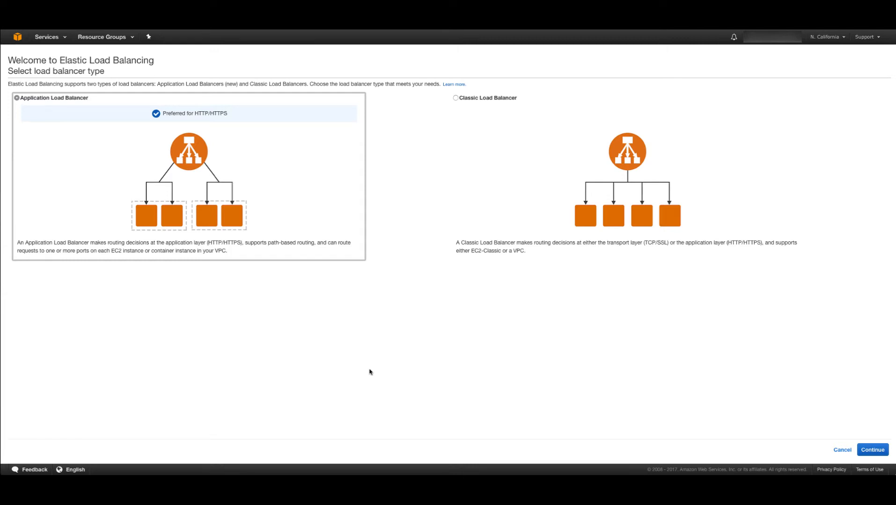
pyautogui.click(874, 449)
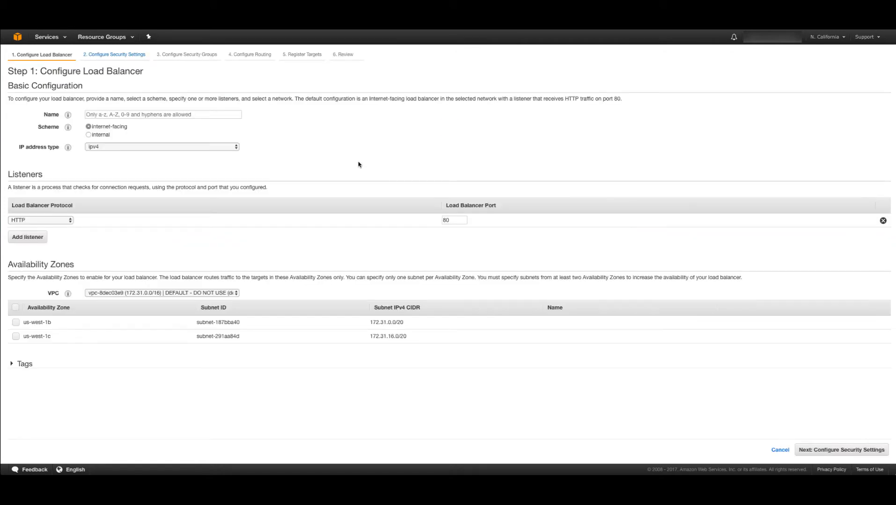
pyautogui.click(238, 115)
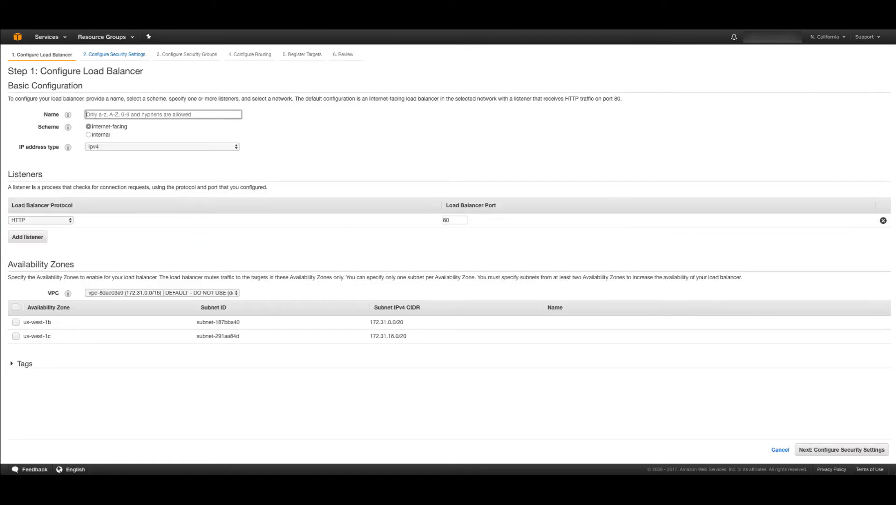
pyautogui.write('demo-elb')
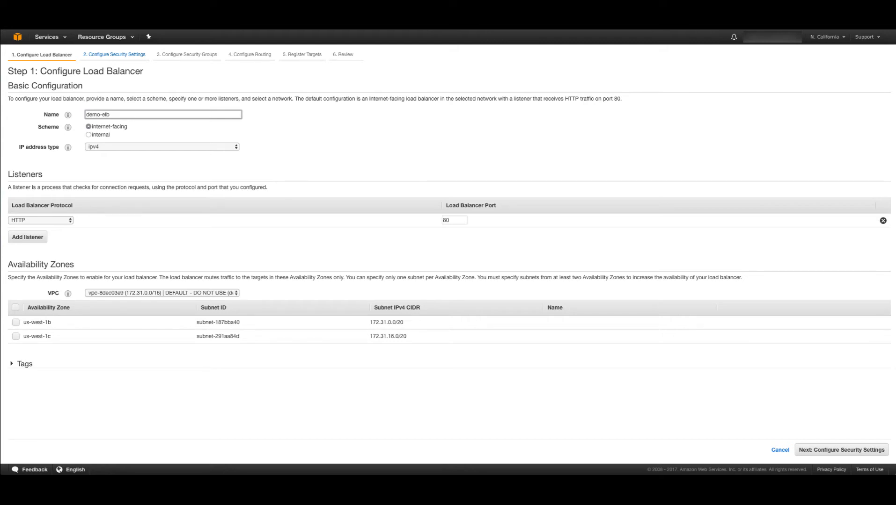
# - Place the load balancer in demo-vpc, enabling us-west-1b with public-subnet-1 and us-west-1c with public-subnet-2
pyautogui.click(141, 293)
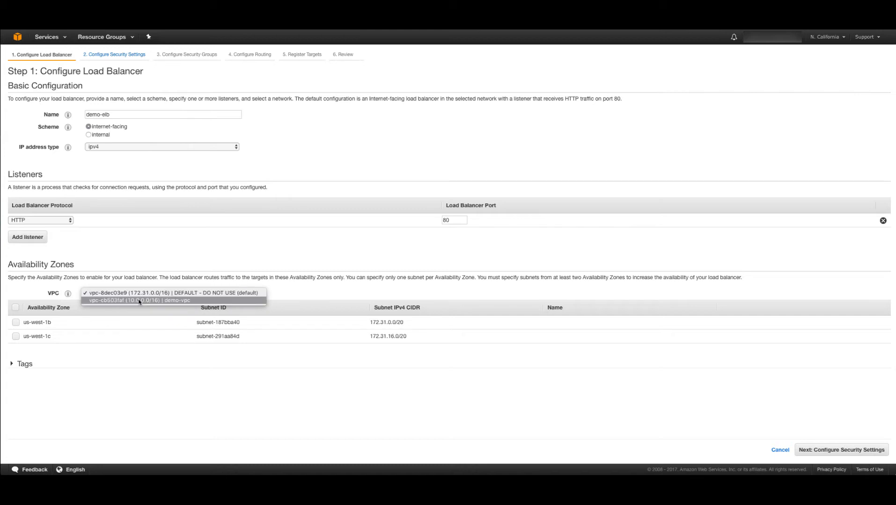
pyautogui.click(139, 301)
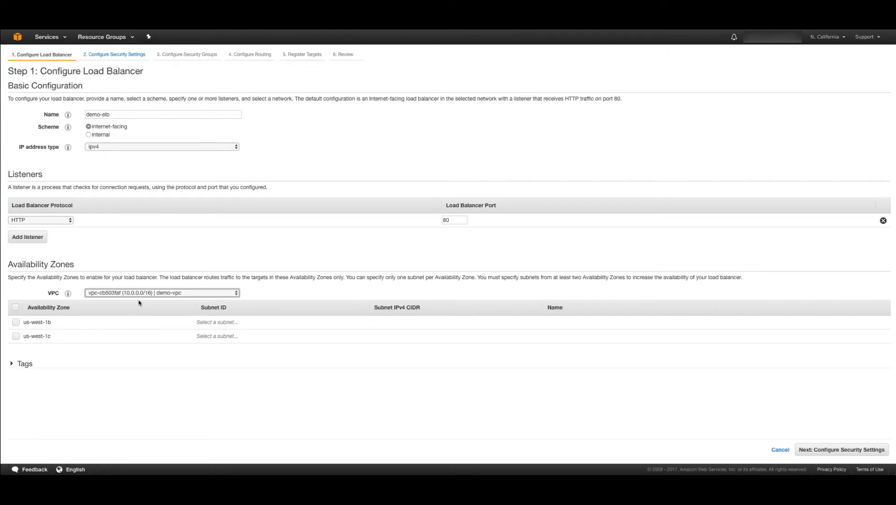
pyautogui.click(16, 322)
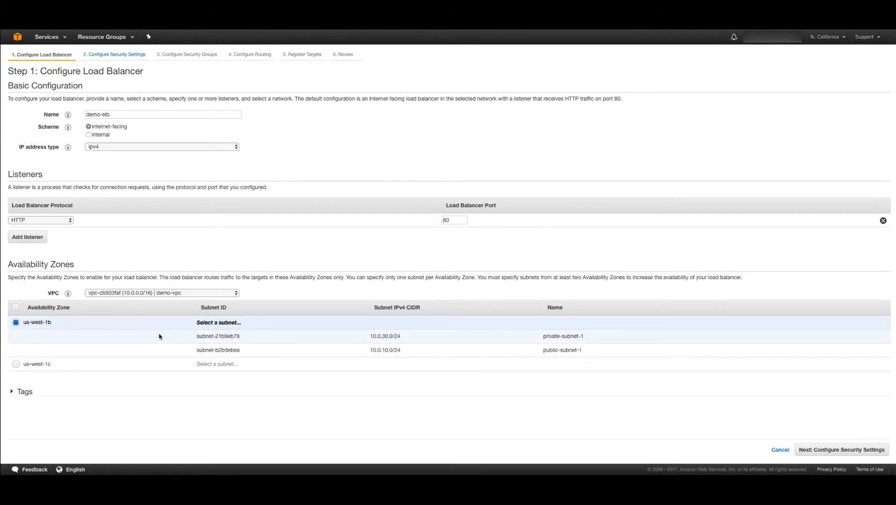
pyautogui.click(221, 349)
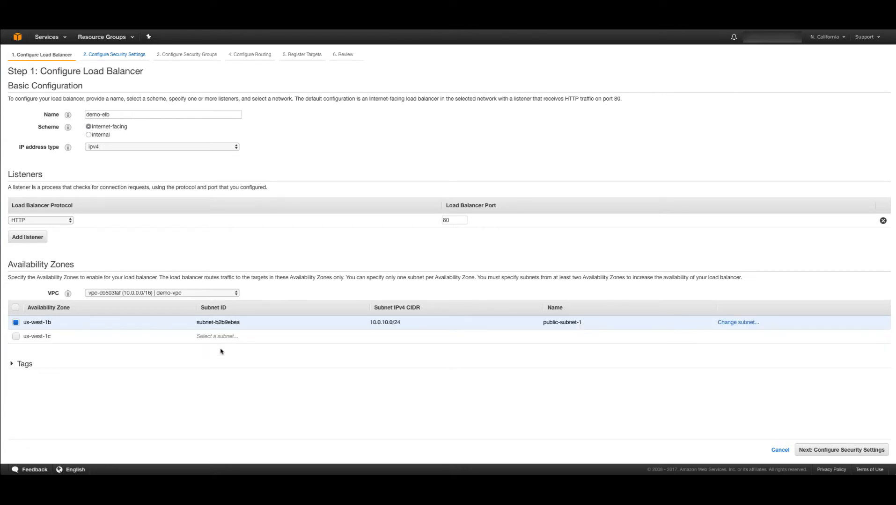
pyautogui.click(16, 338)
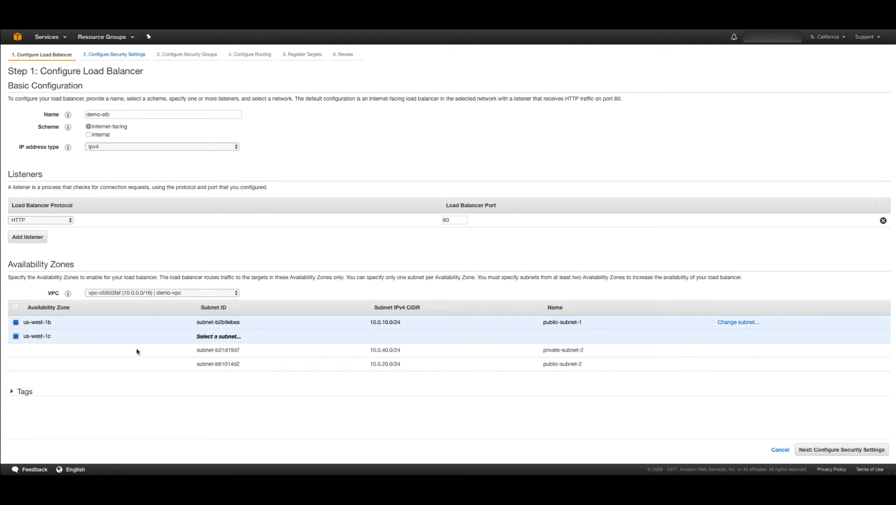
pyautogui.click(224, 362)
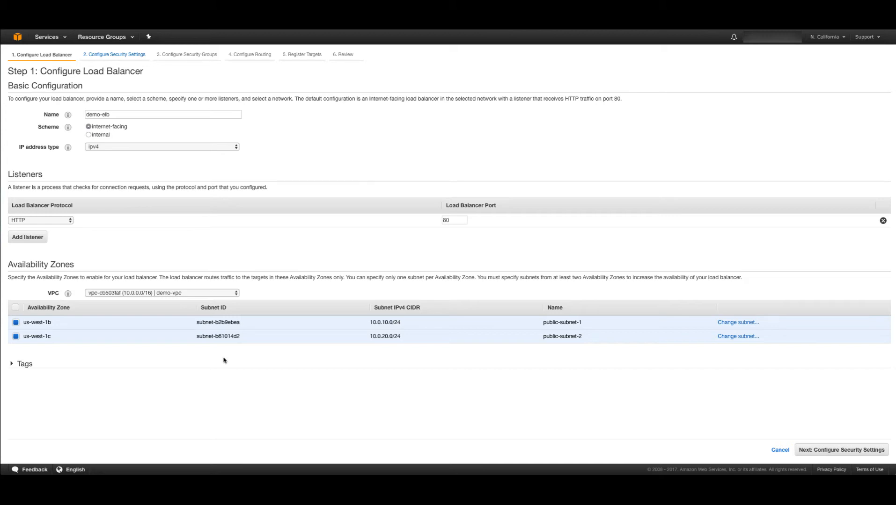
# - Keep the HTTP listener without tags and assign demo-elb-security-group to the load balancer in place of the default security group
pyautogui.click(29, 364)
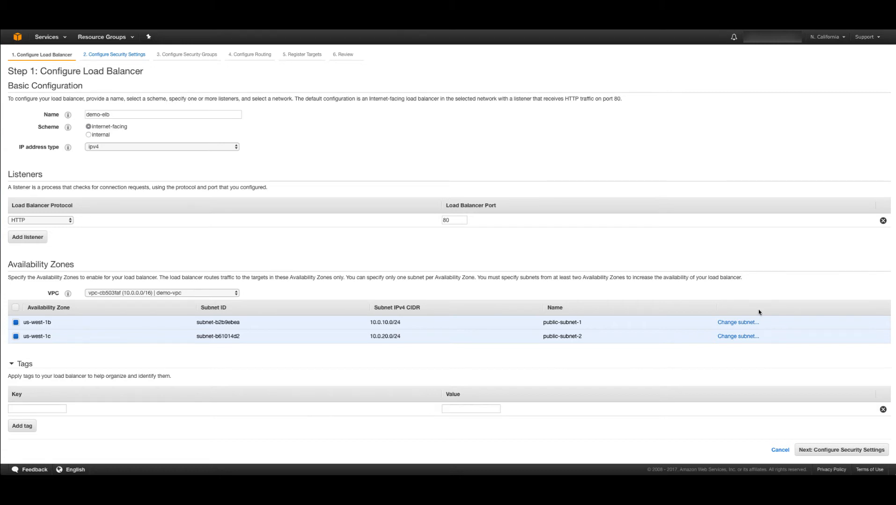
pyautogui.click(827, 451)
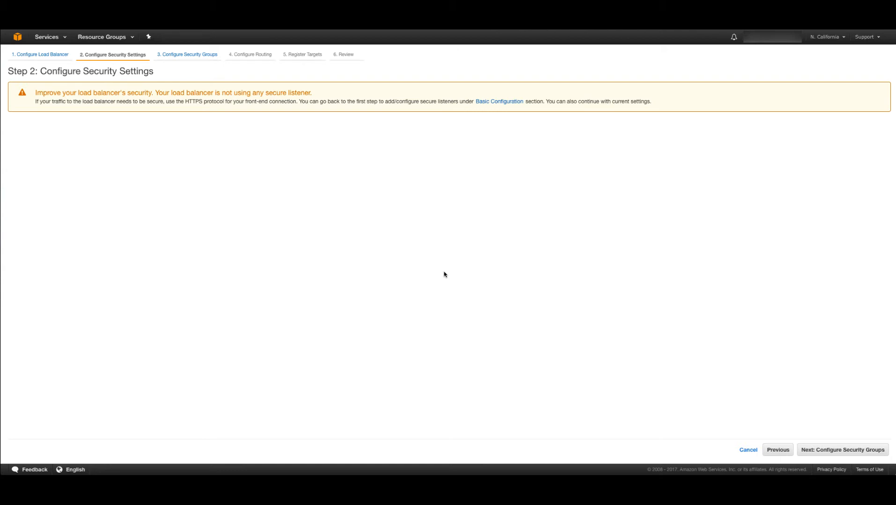
pyautogui.click(822, 452)
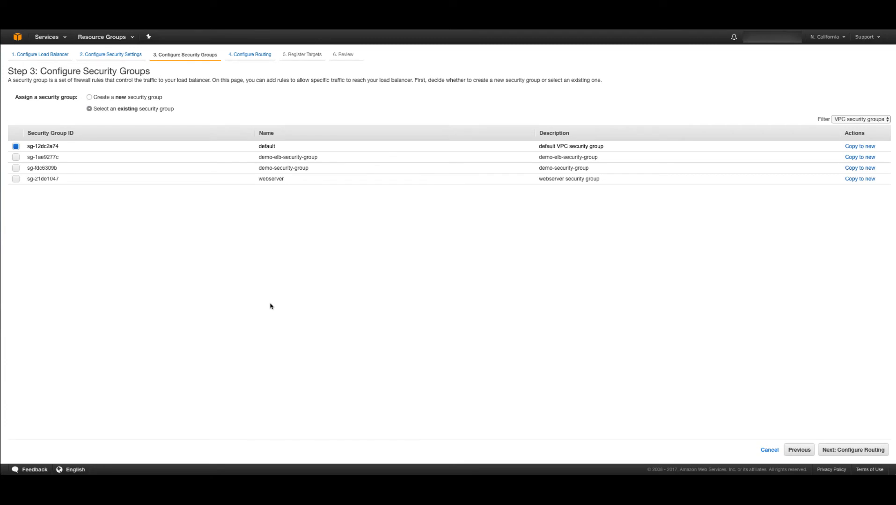
pyautogui.click(16, 157)
pyautogui.click(16, 146)
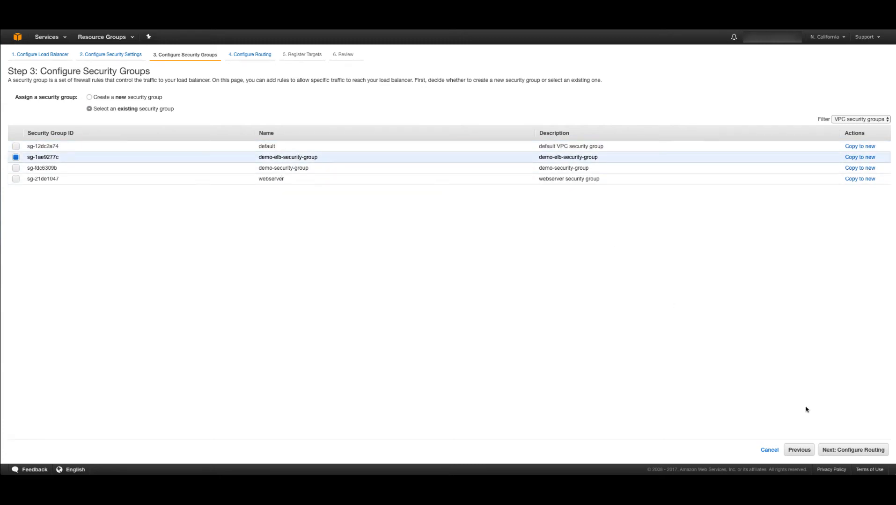
pyautogui.click(847, 451)
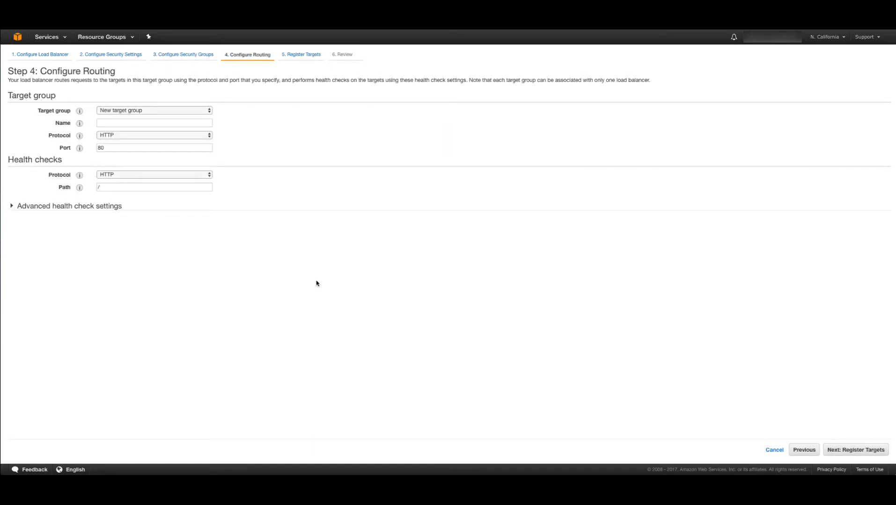
# - Name the new target group demo-target-group
pyautogui.click(158, 123)
pyautogui.write('demo-')
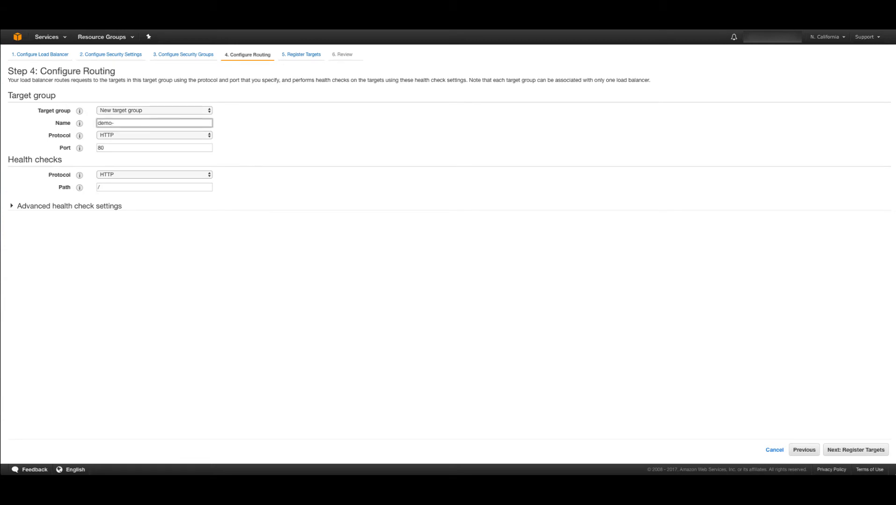
pyautogui.write('tra')
pyautogui.write('get-group')
# - Set the target group's advanced health check to a healthy threshold of 3 and an interval of 10 seconds
pyautogui.click(74, 208)
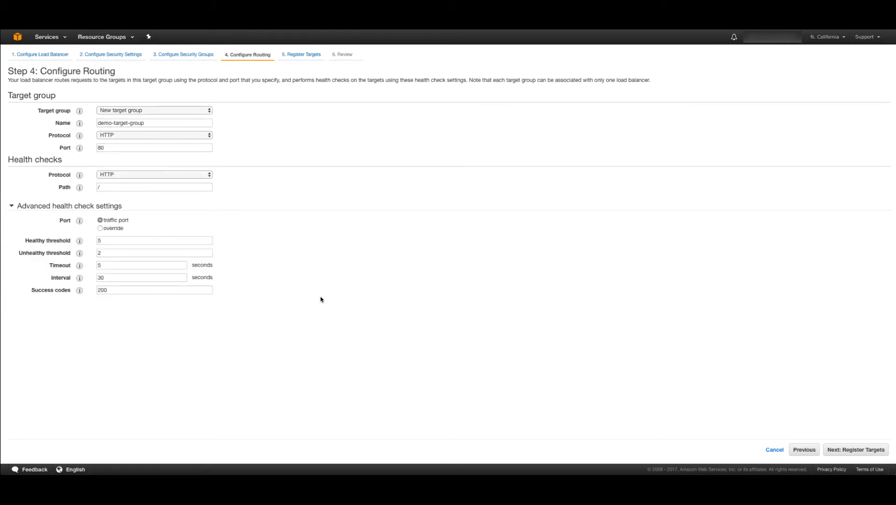
pyautogui.click(136, 243)
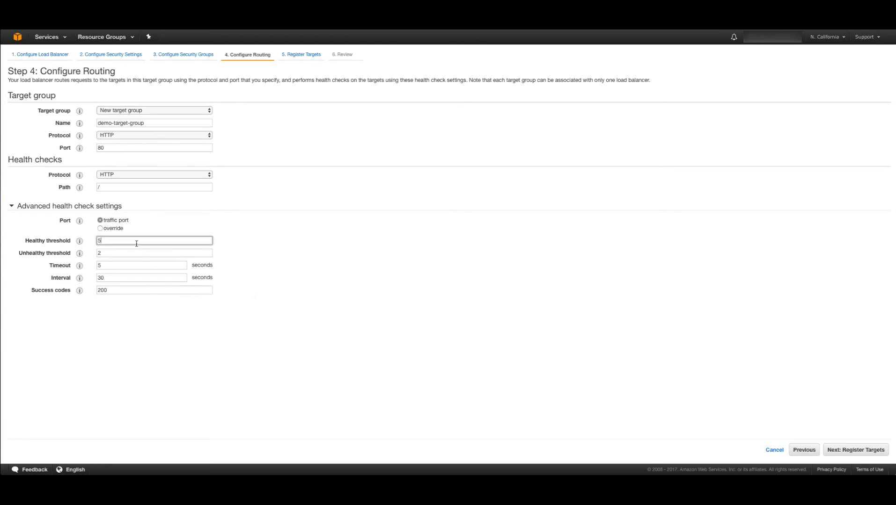
pyautogui.doubleClick(136, 244)
pyautogui.doubleClick(125, 278)
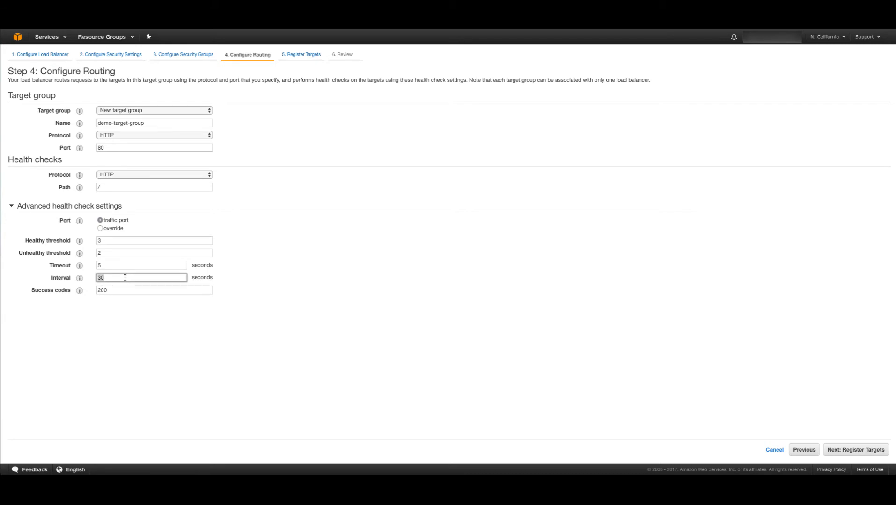
pyautogui.write('10')
pyautogui.click(285, 295)
pyautogui.click(864, 449)
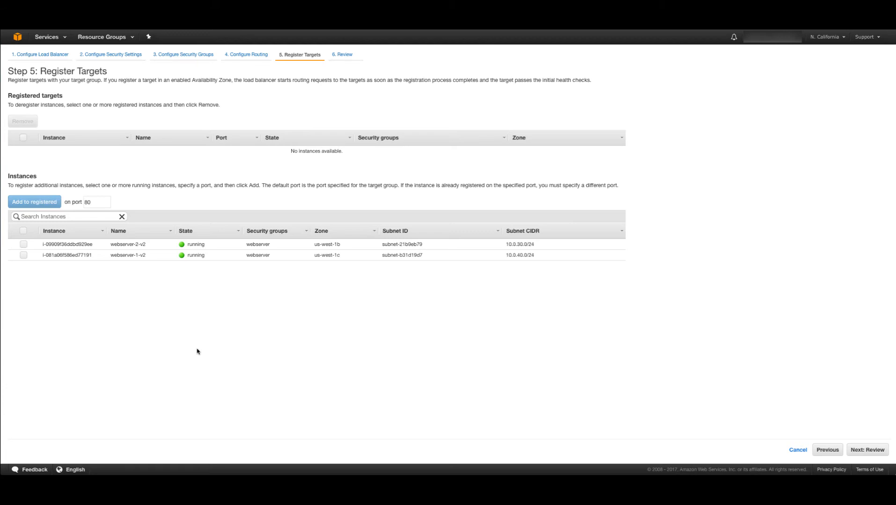
# - Register webserver-1-v2 and webserver-2-v2 as targets on port 80 and create the load balancer
pyautogui.click(23, 232)
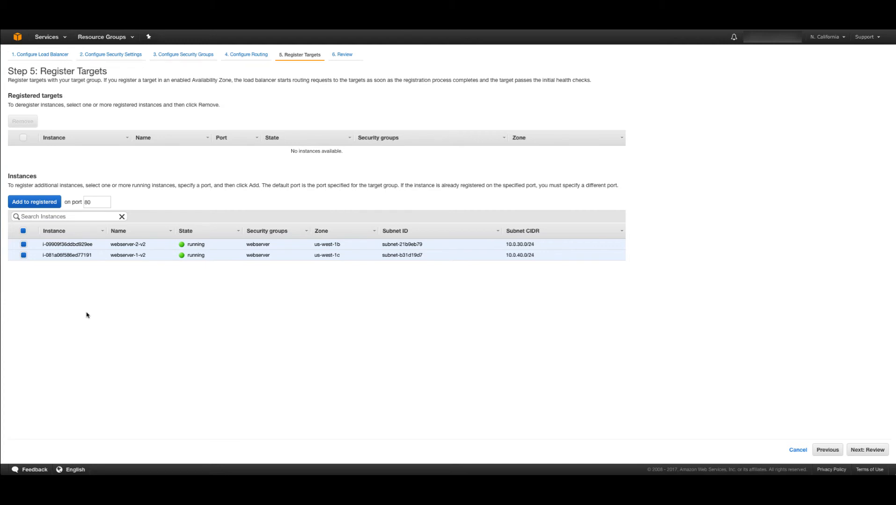
pyautogui.click(33, 203)
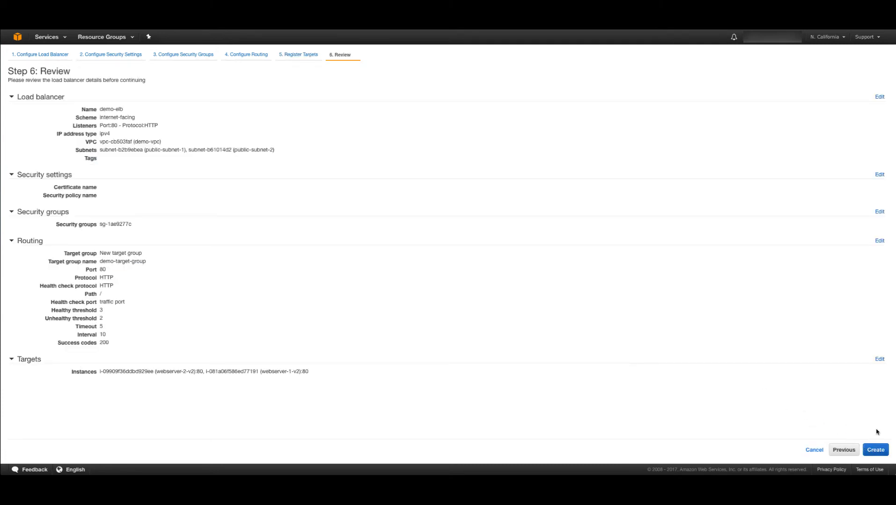
pyautogui.click(874, 452)
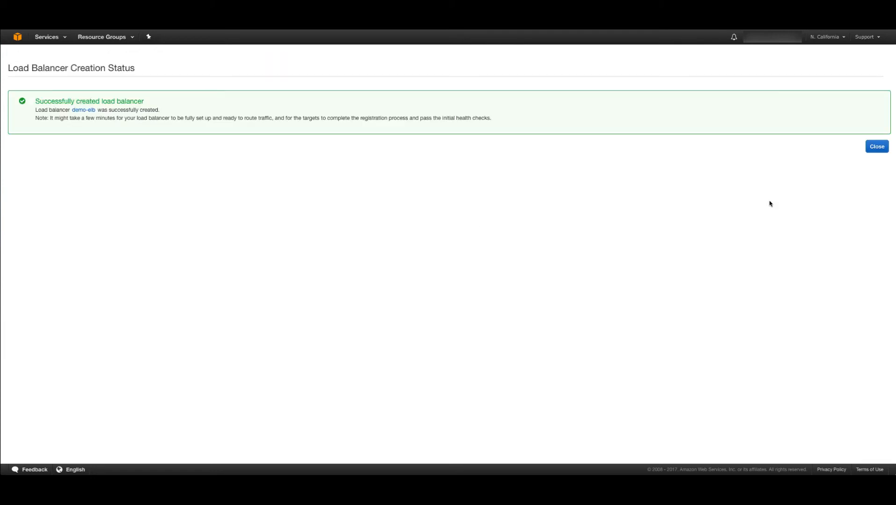
pyautogui.click(874, 147)
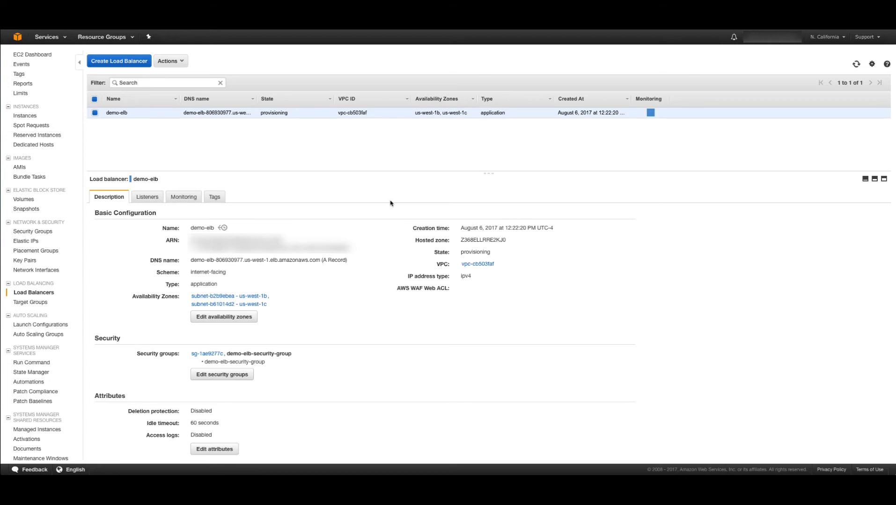
# - Refresh the load balancer's status and copy the DNS name of demo-elb
pyautogui.click(857, 65)
pyautogui.moveTo(190, 261); pyautogui.dragTo(321, 260)
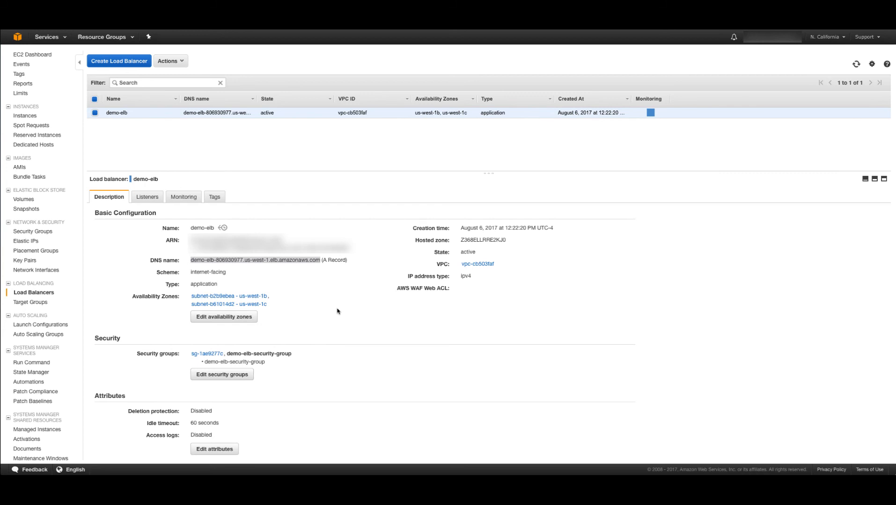
# - Check the registered targets of the demo-target-group used by demo-elb's listener, and load the load balancer's DNS name in a new browser tab
pyautogui.click(148, 200)
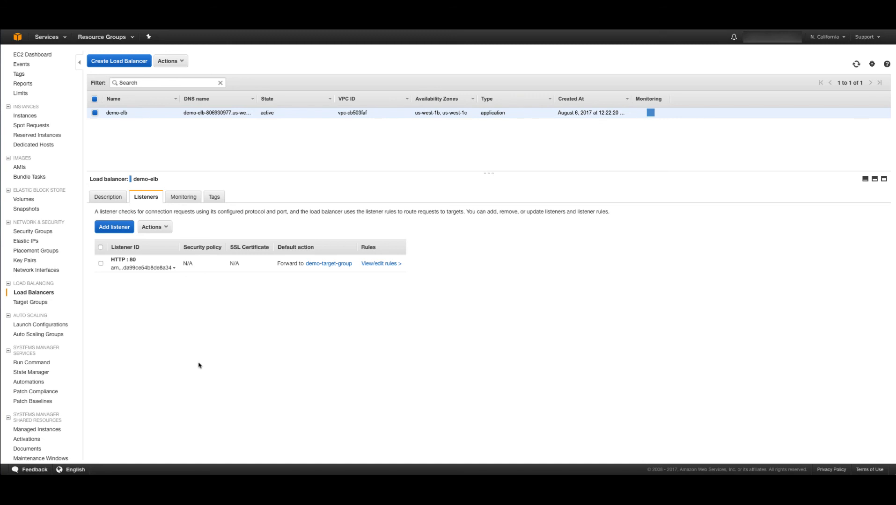
pyautogui.click(327, 266)
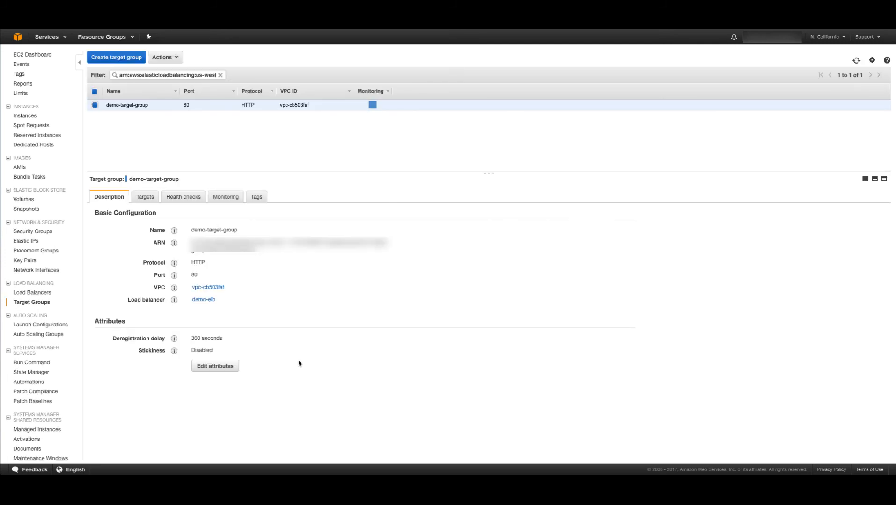
pyautogui.click(144, 198)
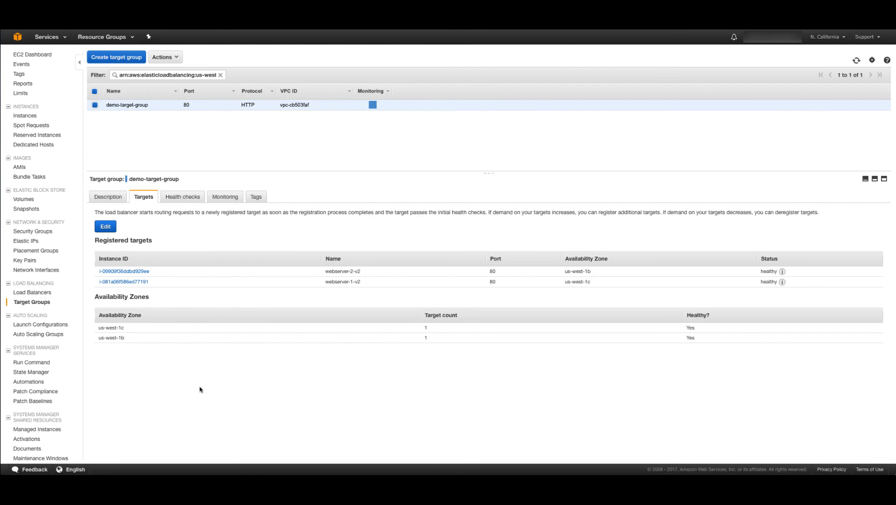
pyautogui.press('super+t')
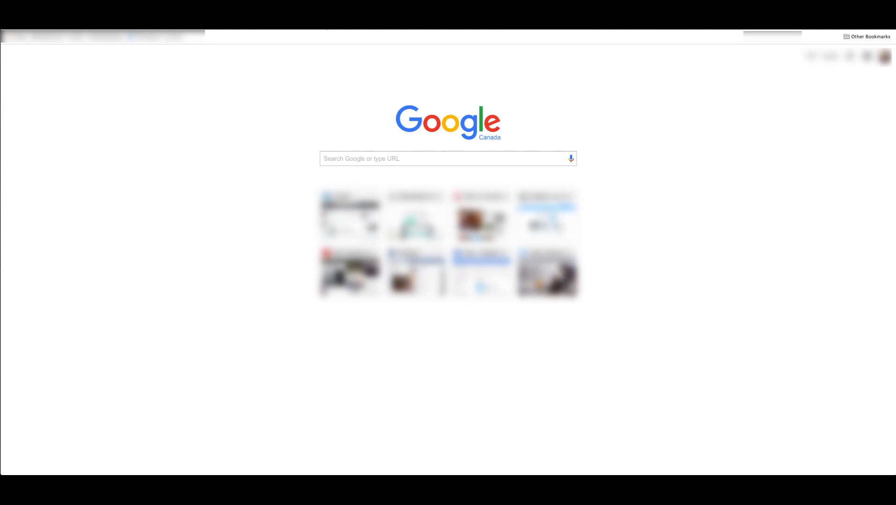
pyautogui.press('Return')
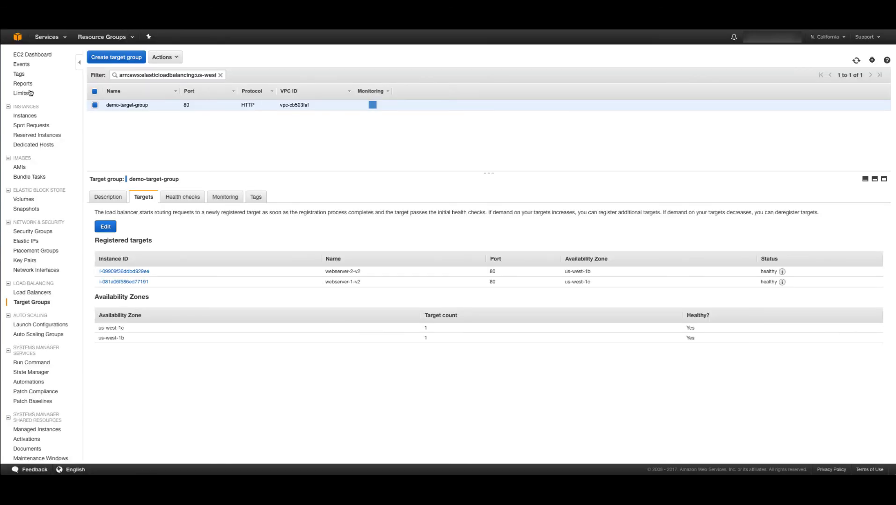
# - Terminate the webserver-2-v2 instance and check the registered targets of demo-target-group again
pyautogui.click(26, 116)
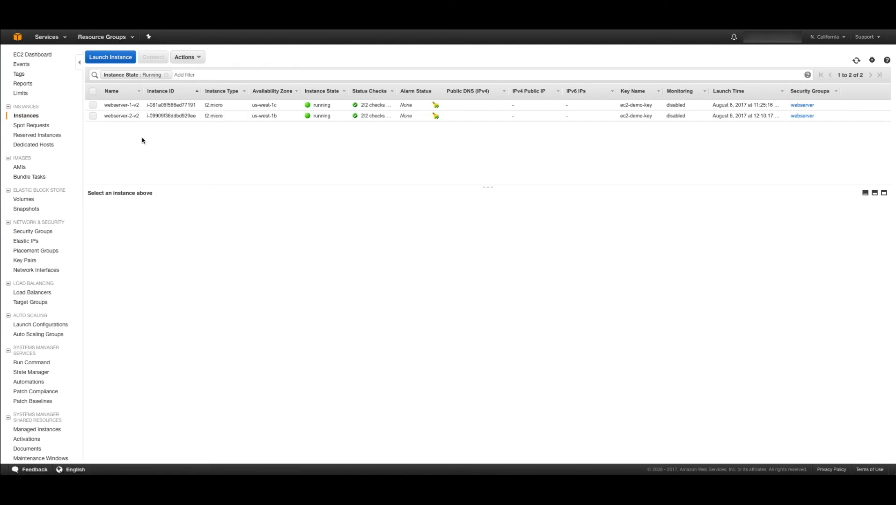
pyautogui.click(93, 116)
pyautogui.click(191, 57)
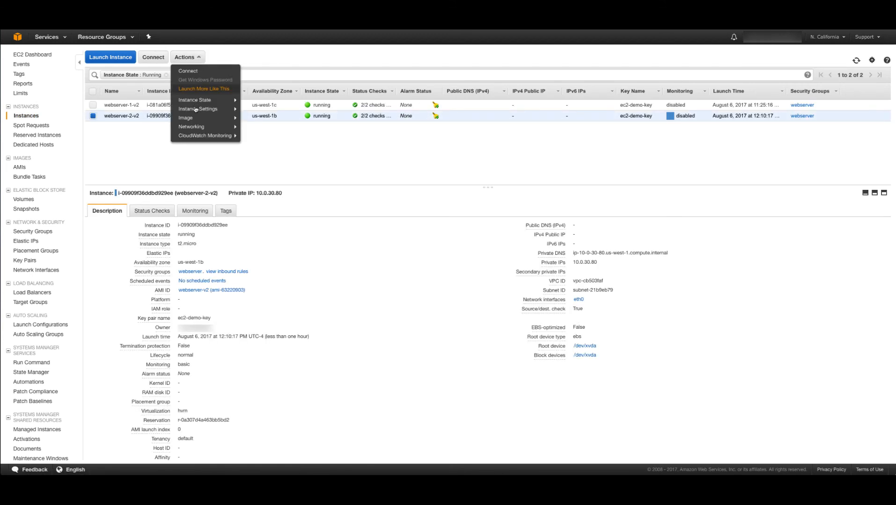
pyautogui.moveTo(201, 101)
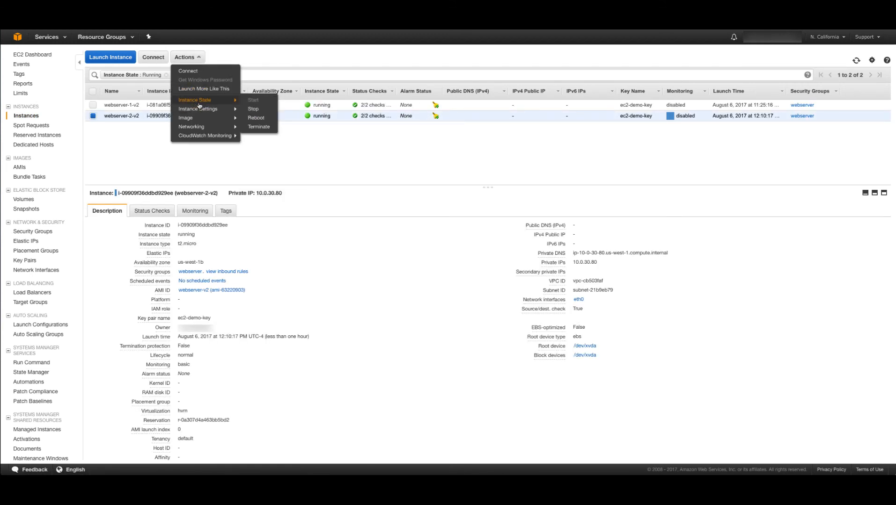
pyautogui.click(258, 127)
pyautogui.click(548, 306)
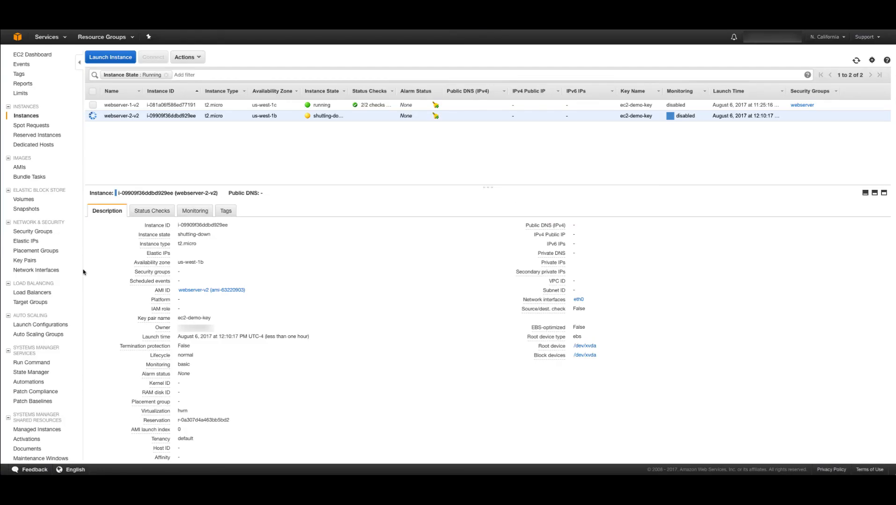
pyautogui.click(39, 304)
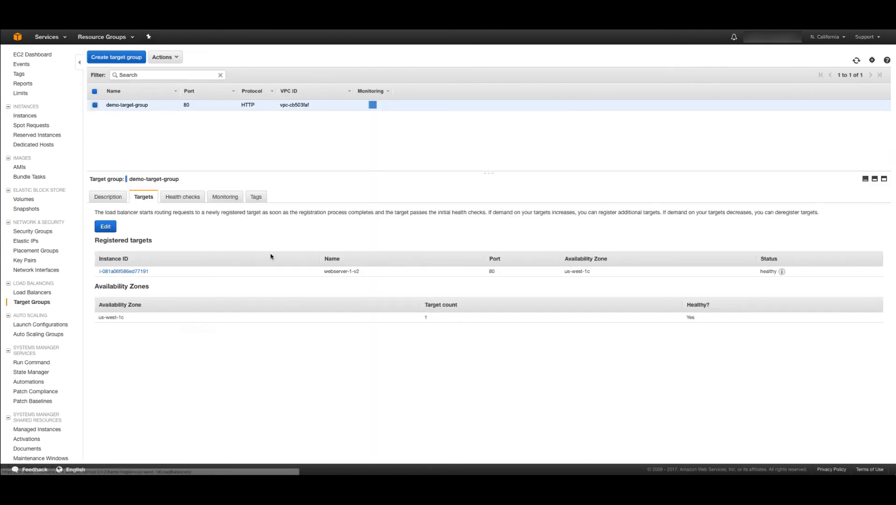